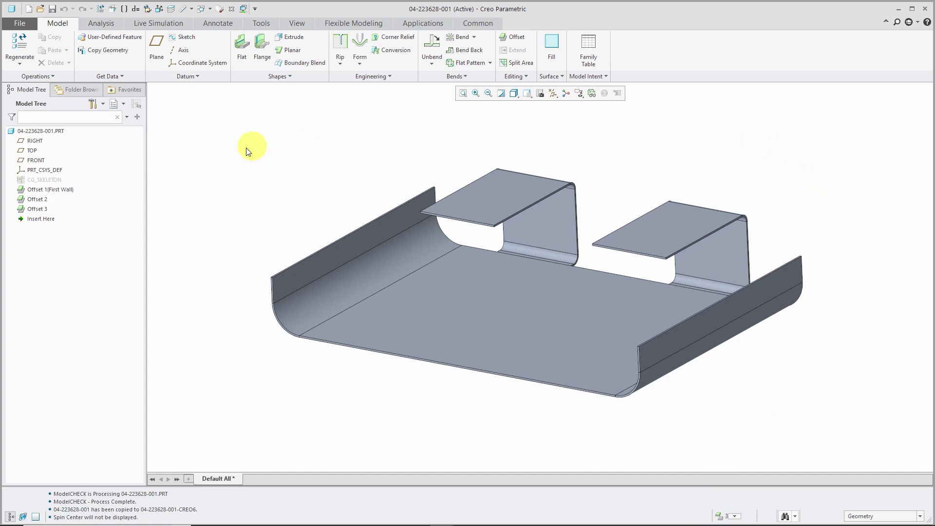
# - Review the skeleton, first wall and Offset 2 in the tree, reapplying Offset 2 unchanged
pyautogui.click(48, 181)
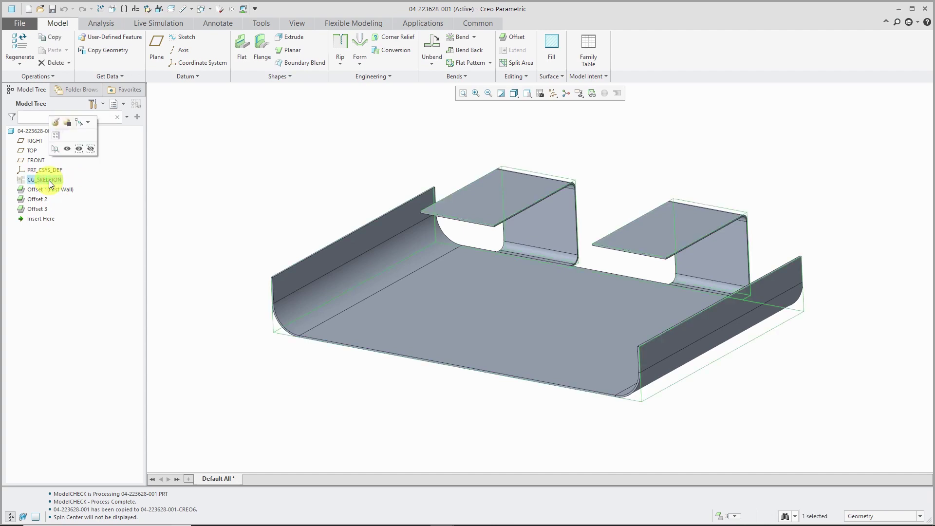
pyautogui.click(39, 190)
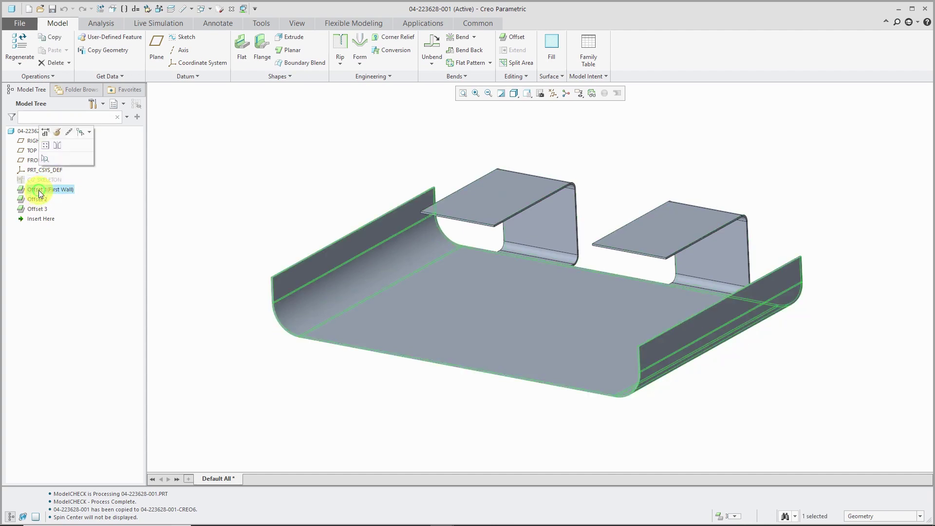
pyautogui.click(37, 200)
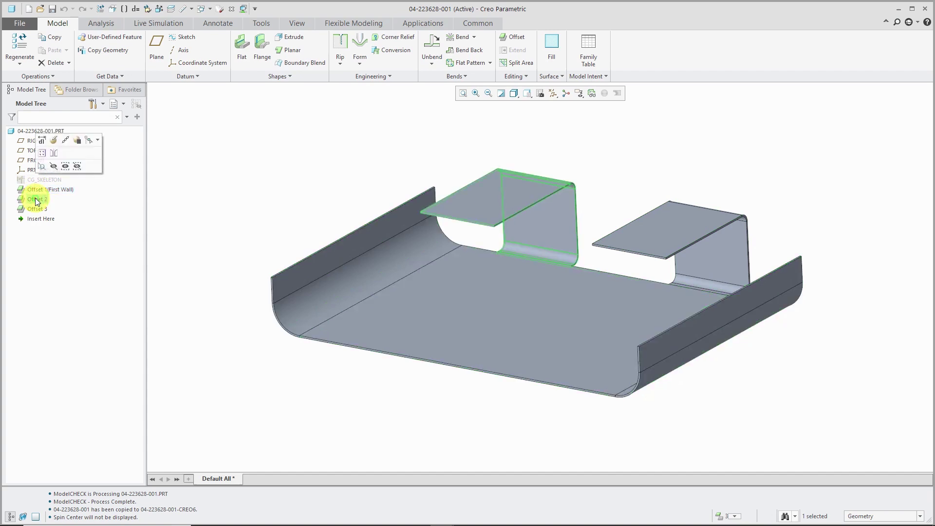
pyautogui.click(53, 140)
pyautogui.click(103, 77)
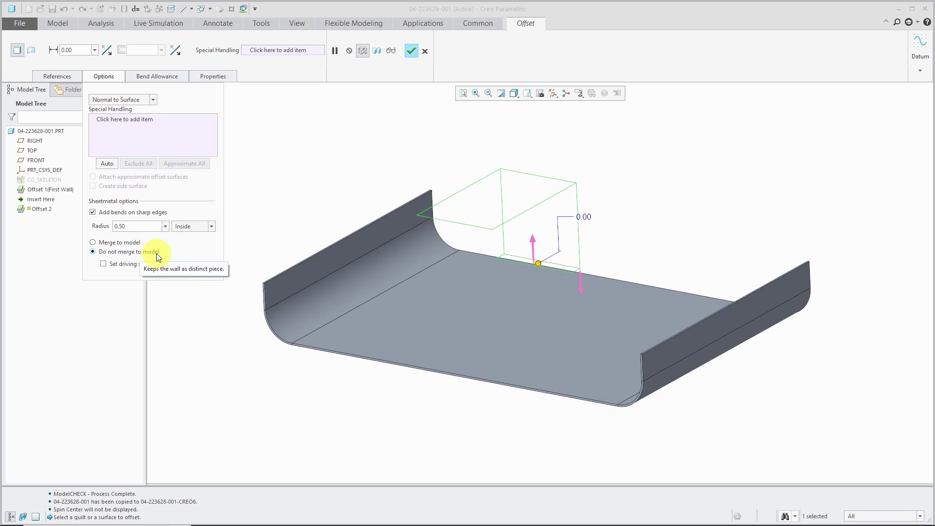
pyautogui.click(412, 50)
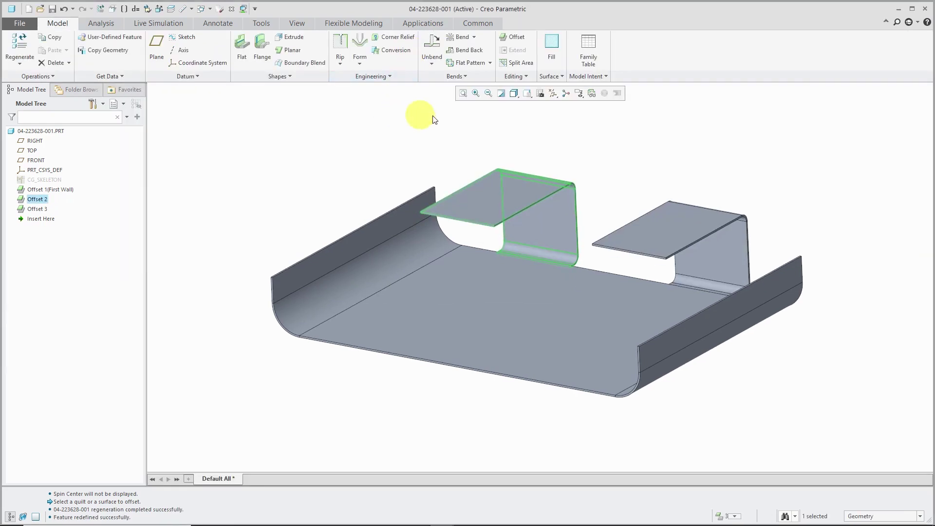
# - Start a Merge Walls feature and pick the large front wall as the base surface
pyautogui.moveTo(567, 186)
pyautogui.mouseDown(button='middle')
pyautogui.moveTo(459, 182)
pyautogui.moveTo(434, 160)
pyautogui.mouseUp(button='middle')
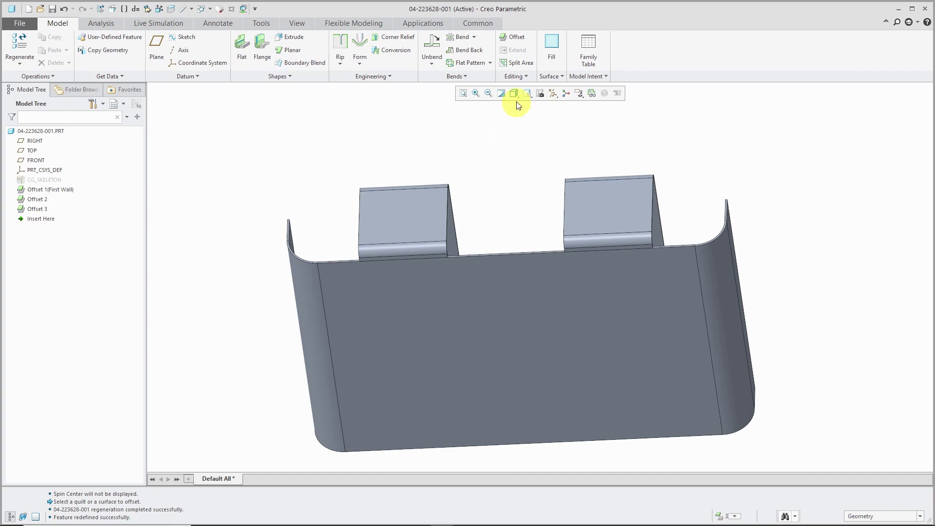
pyautogui.click(519, 78)
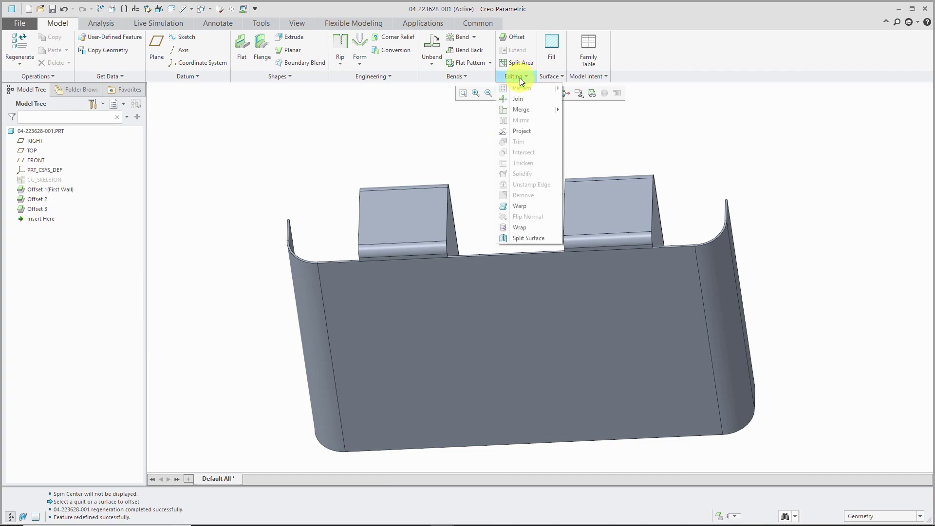
pyautogui.moveTo(520, 109)
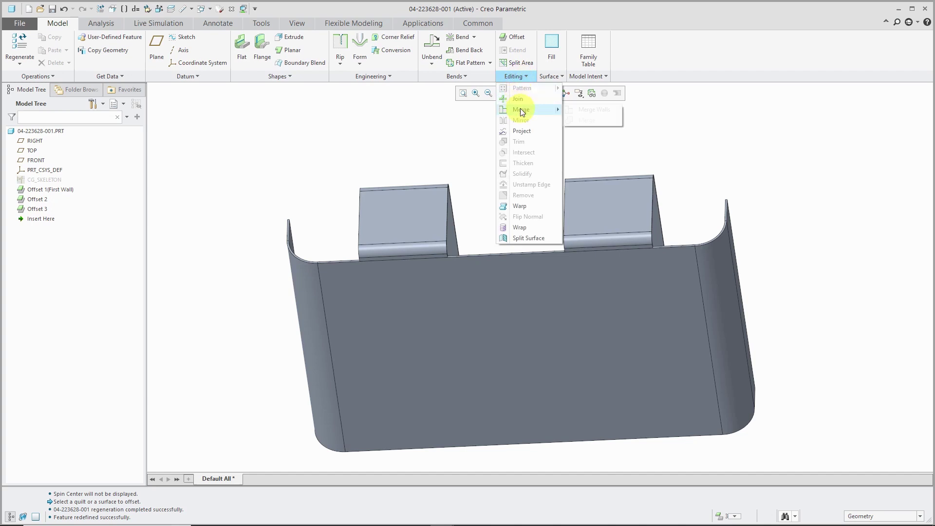
pyautogui.click(590, 109)
pyautogui.click(869, 94)
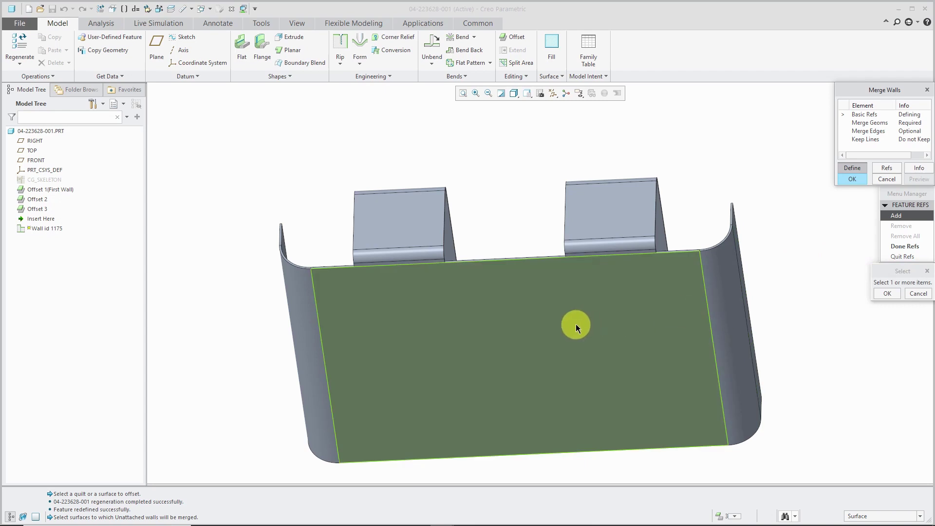
pyautogui.click(575, 323)
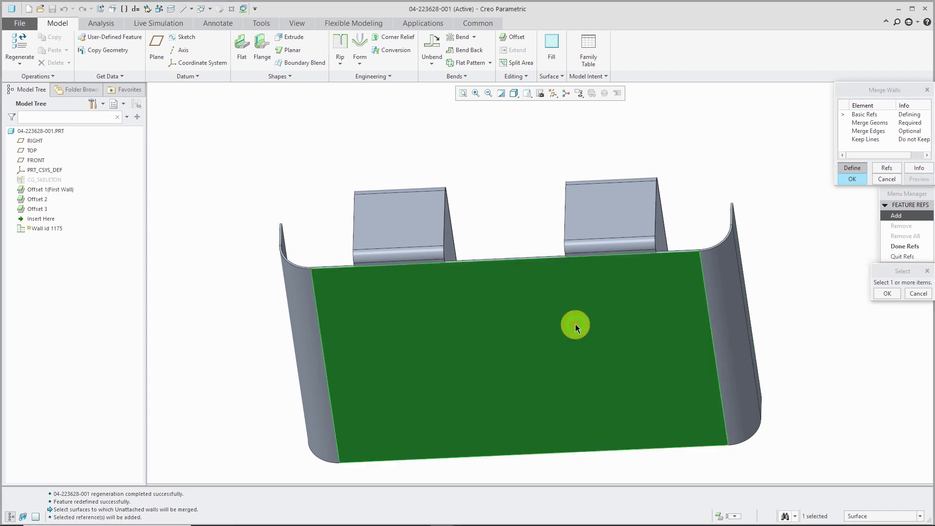
pyautogui.click(887, 294)
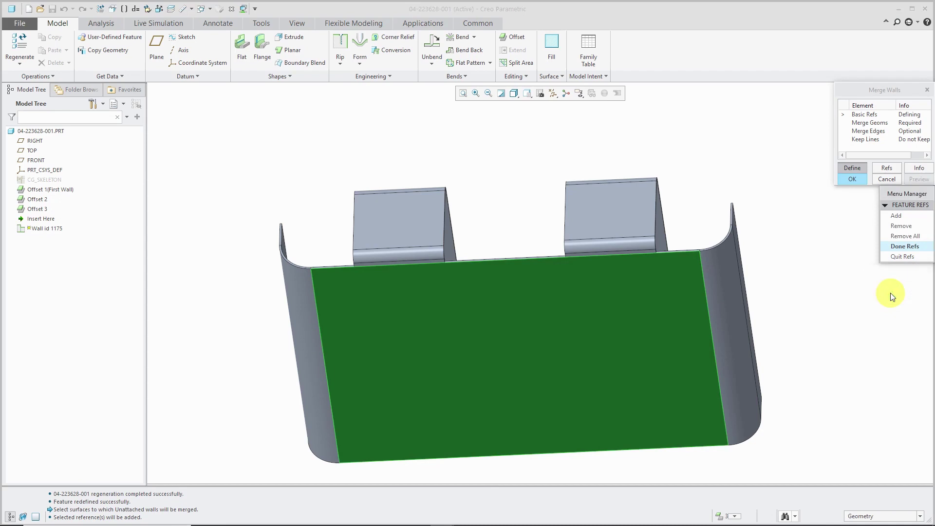
# - Pick the left and right flange bend surfaces as the walls to merge and finish references
pyautogui.click(897, 247)
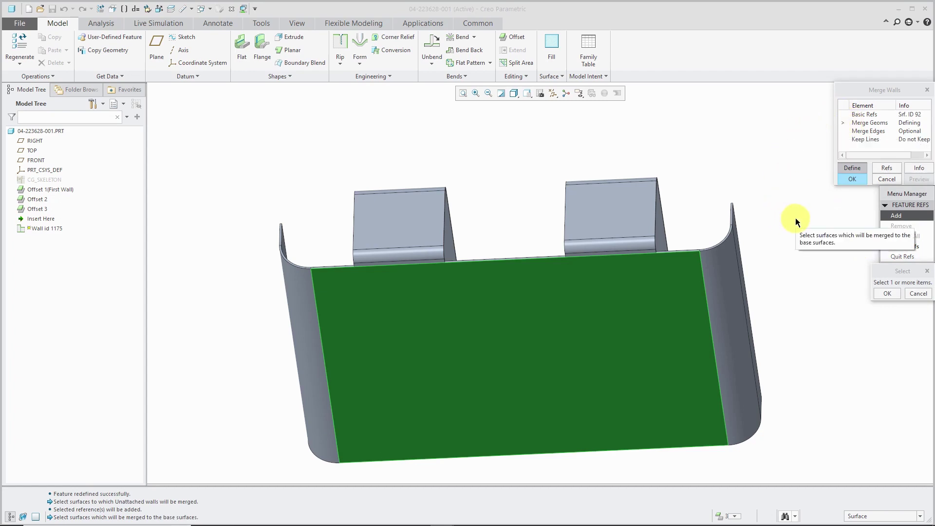
pyautogui.scroll(3, 434, 263)
pyautogui.scroll(2, 433, 261)
pyautogui.click(431, 260)
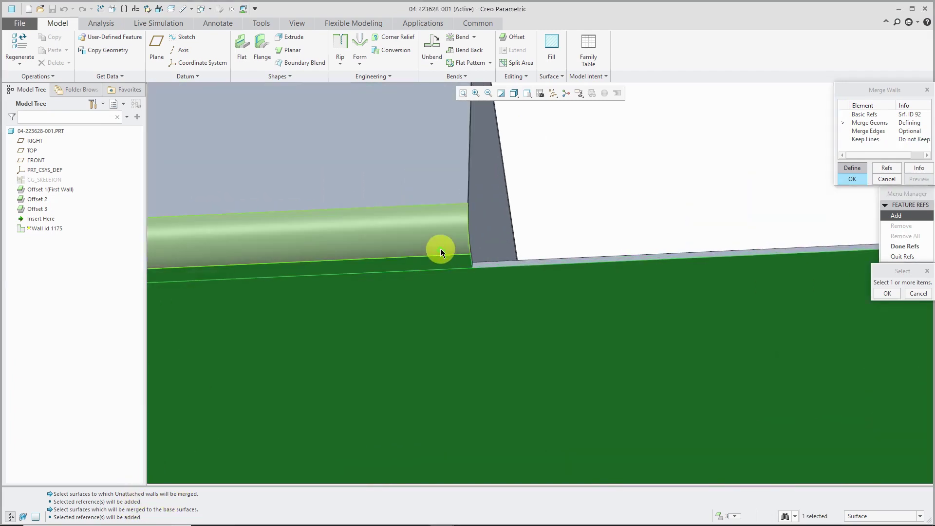
pyautogui.scroll(-4, 442, 248)
pyautogui.scroll(2, 654, 249)
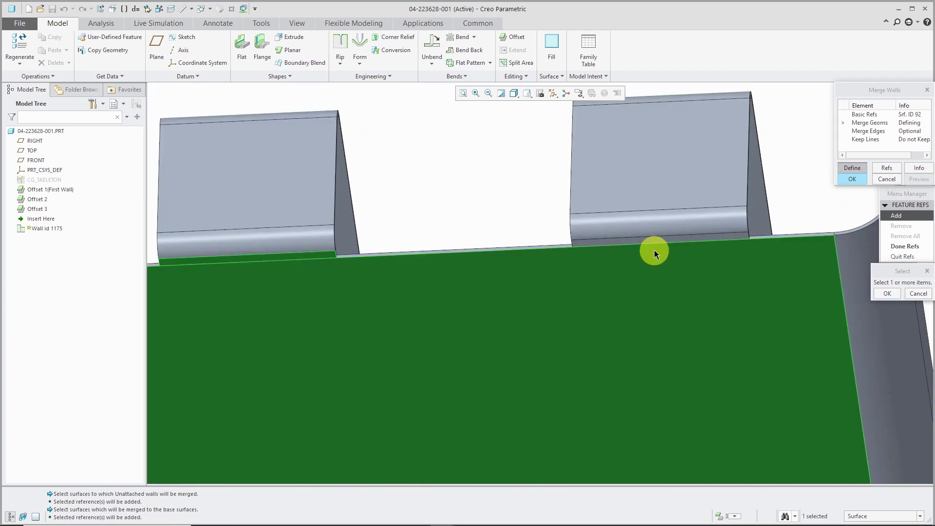
pyautogui.click(656, 240)
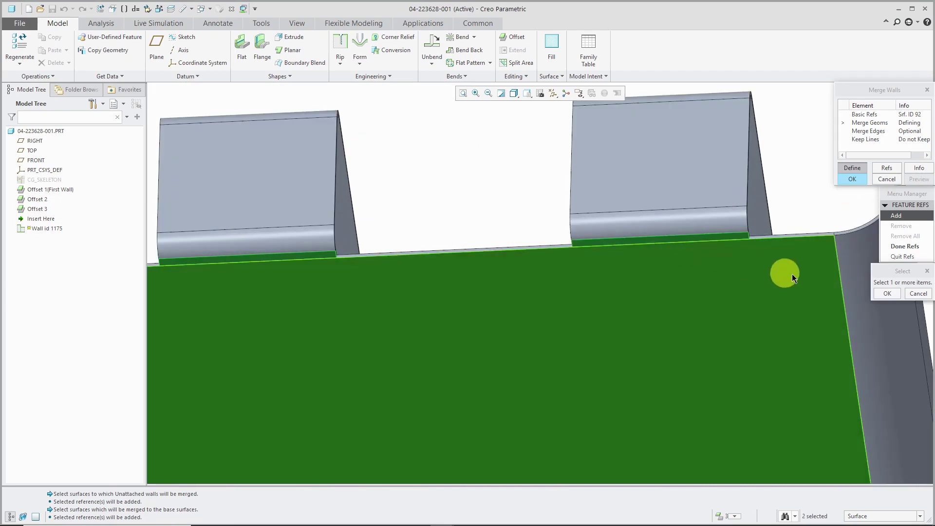
pyautogui.click(884, 295)
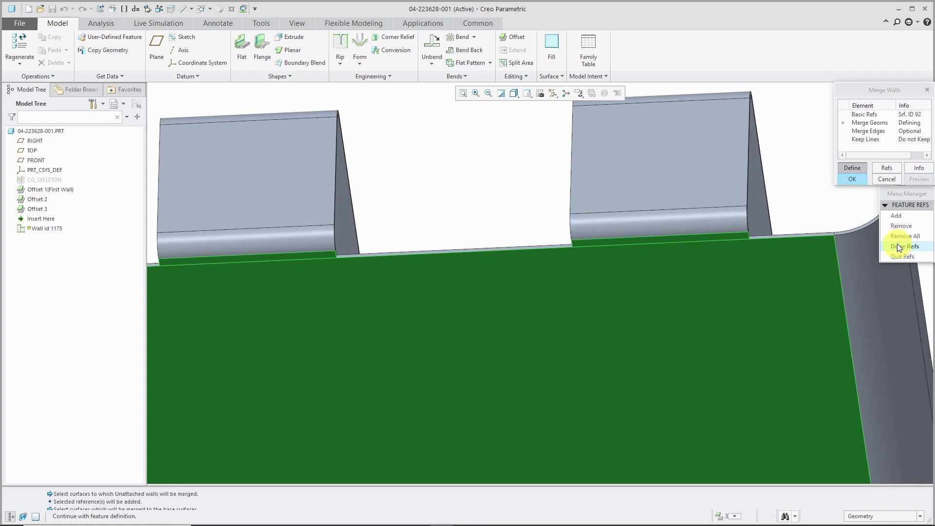
pyautogui.click(899, 246)
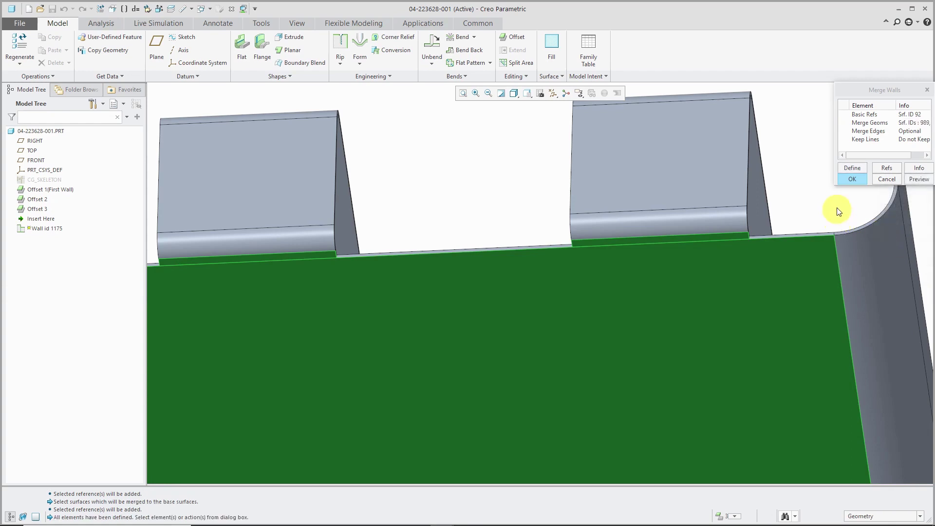
# - Confirm Merge Walls, clear the Wall id 1175 selection and return to an isometric view
pyautogui.click(852, 179)
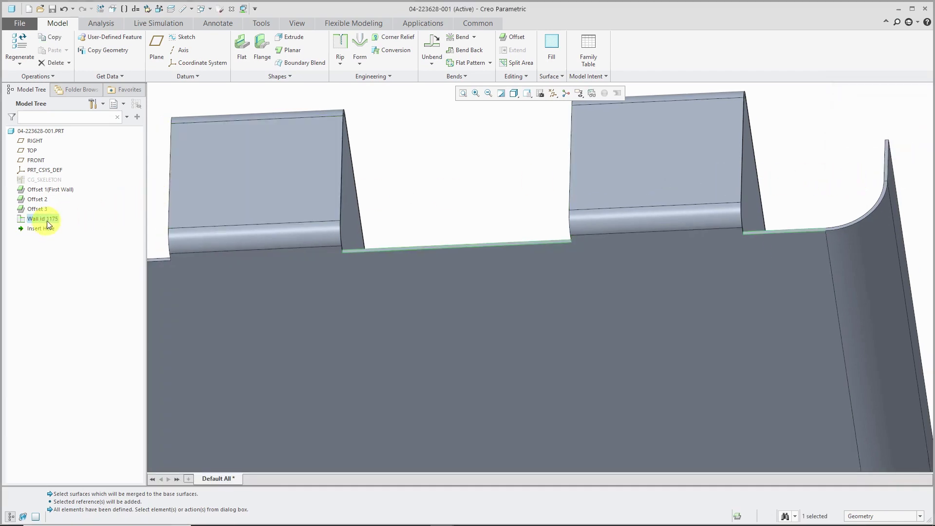
pyautogui.click(501, 182)
pyautogui.scroll(5, 504, 182)
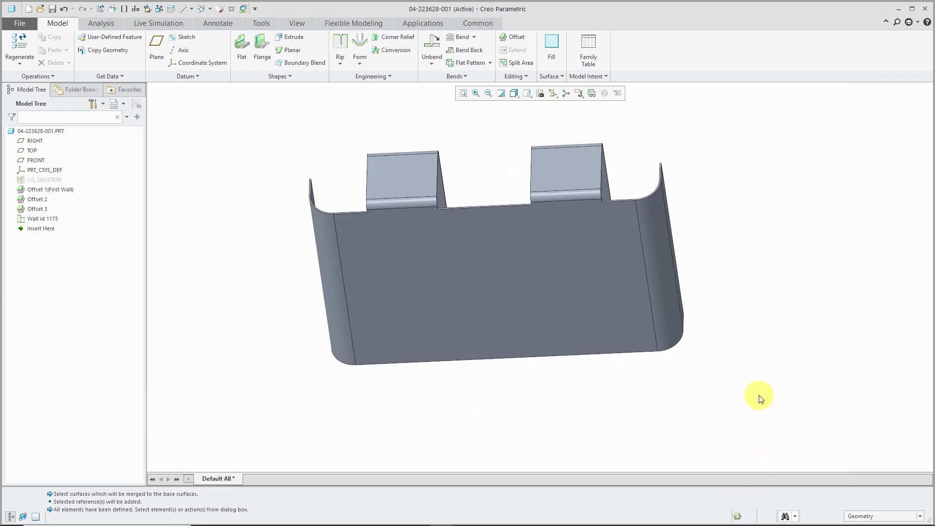
pyautogui.moveTo(599, 332)
pyautogui.mouseDown(button='middle')
pyautogui.moveTo(655, 351)
pyautogui.moveTo(738, 352)
pyautogui.moveTo(575, 336)
pyautogui.mouseUp(button='middle')
pyautogui.scroll(-1, 611, 312)
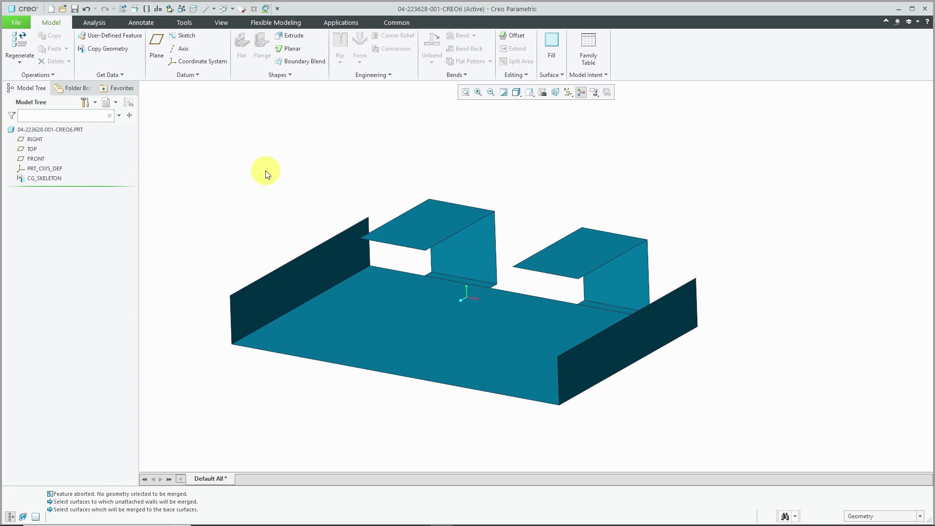
# - Create Offset 1 from the skeleton's base and side quilt with 1.00-radius bends on sharp edges
pyautogui.click(517, 36)
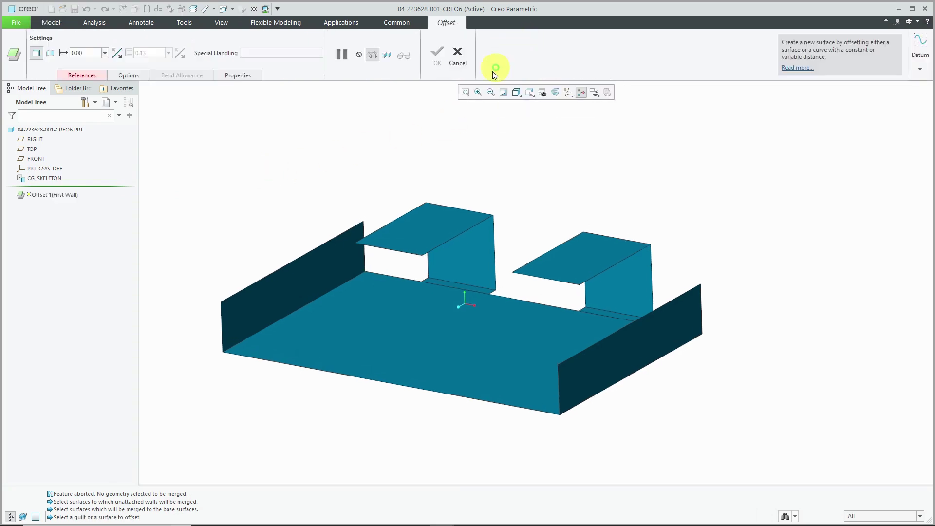
pyautogui.click(388, 337)
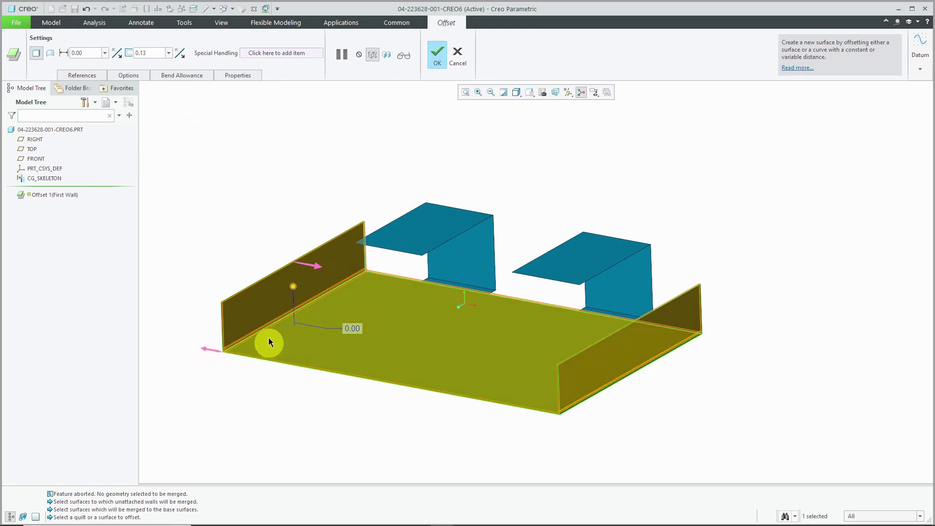
pyautogui.scroll(5, 221, 346)
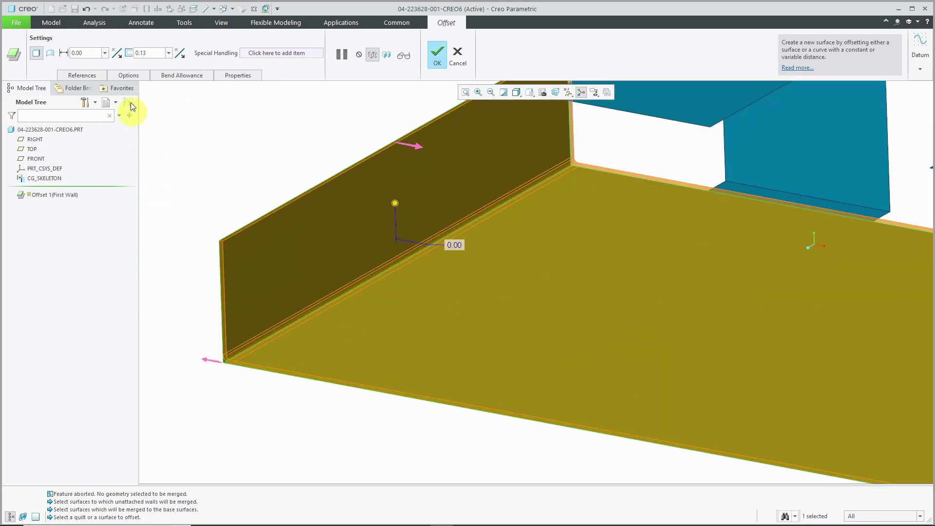
pyautogui.click(132, 75)
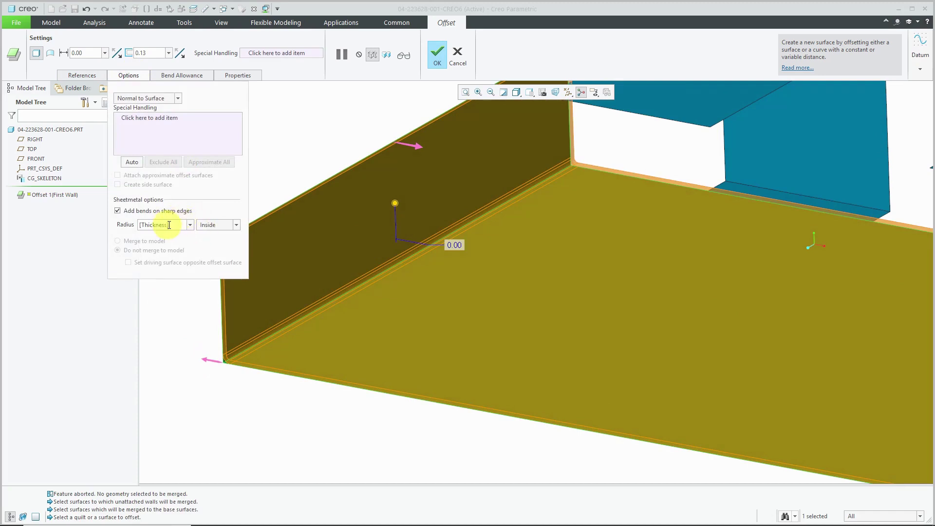
pyautogui.click(177, 225)
pyautogui.write('1')
pyautogui.press('Return')
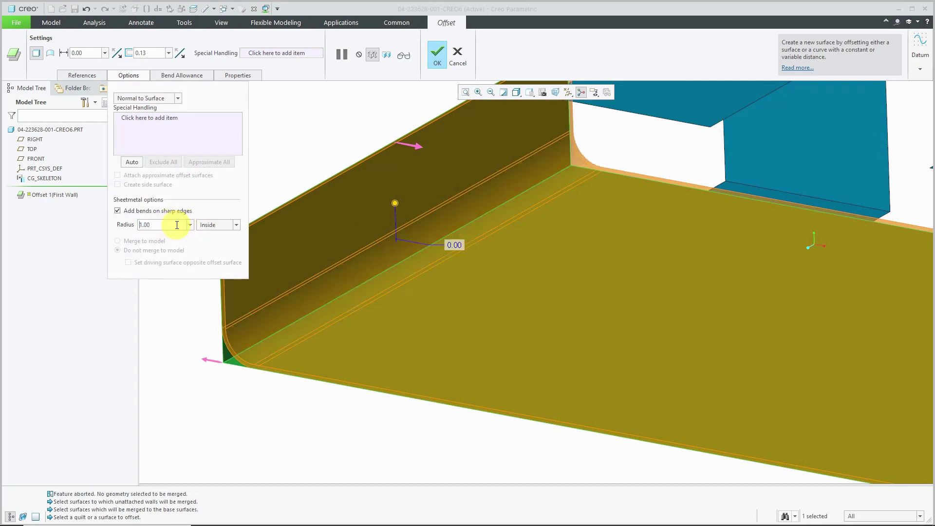
pyautogui.scroll(-3, 293, 283)
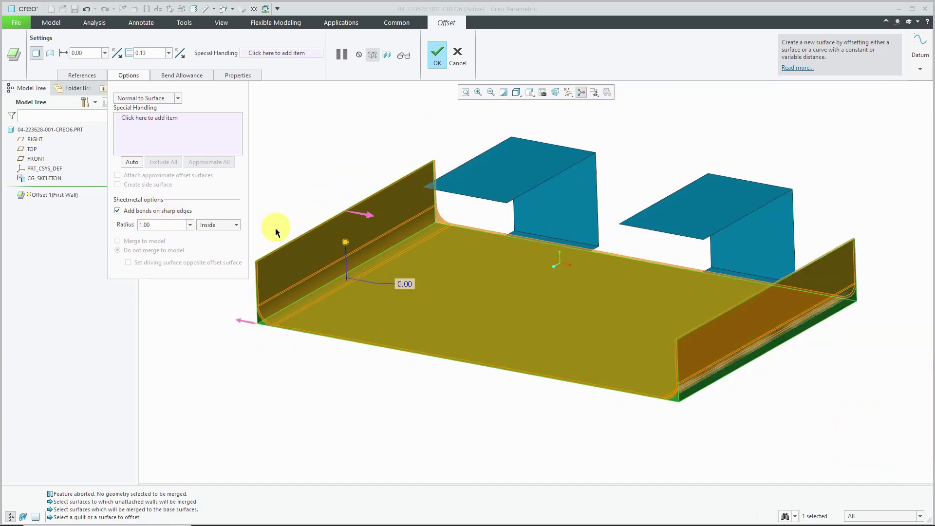
pyautogui.click(439, 62)
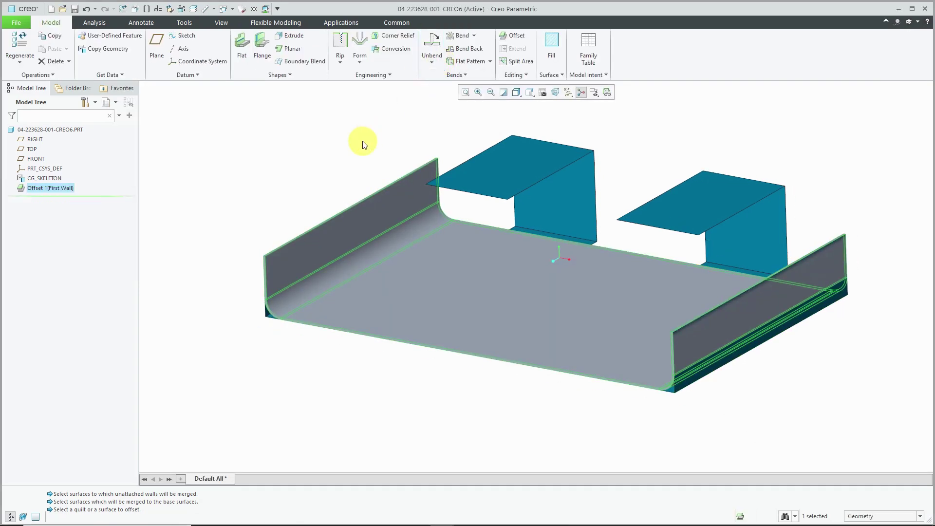
pyautogui.click(362, 145)
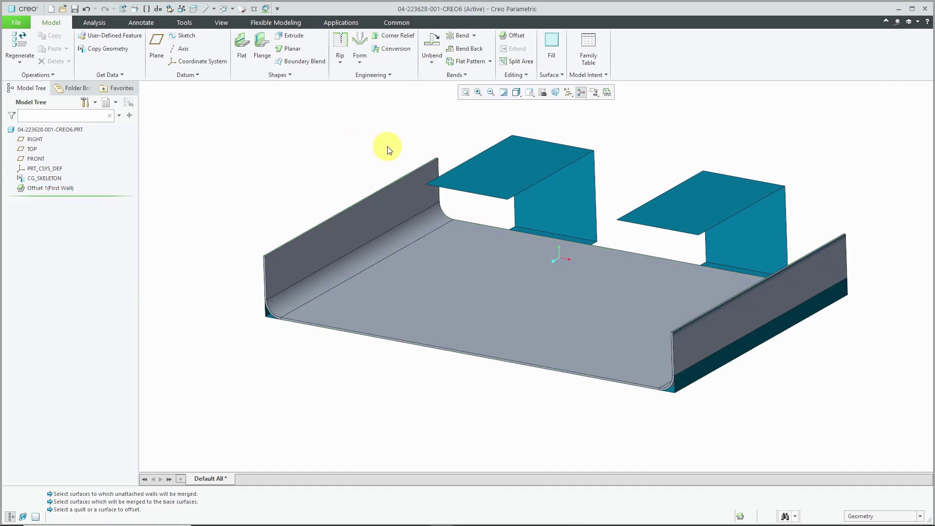
# - Offset the left tab quilt as Offset 2 with 0.50 bend radius and Do not merge to model
pyautogui.click(516, 35)
pyautogui.click(559, 209)
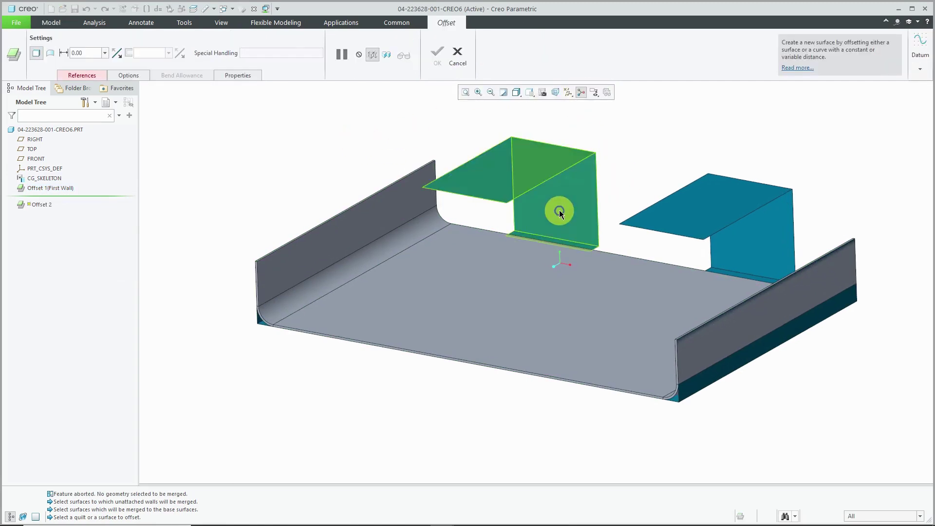
pyautogui.click(560, 213)
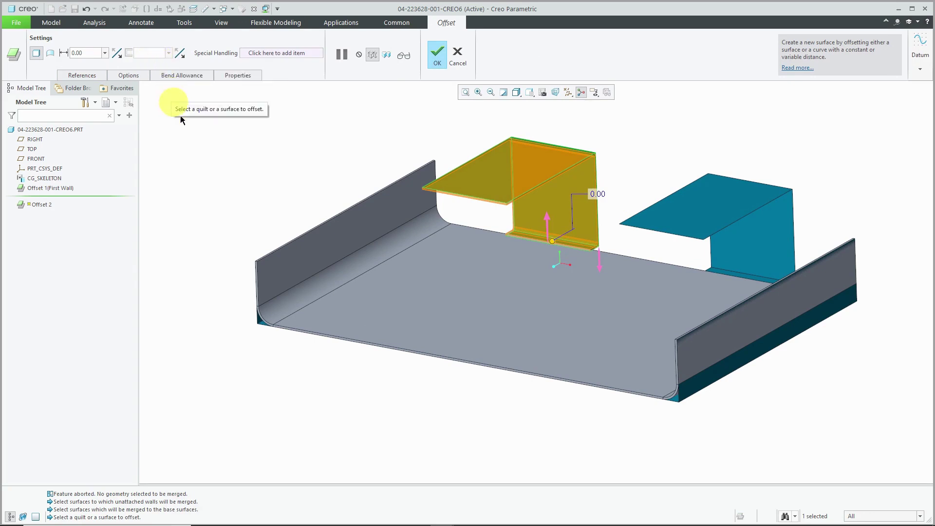
pyautogui.click(132, 73)
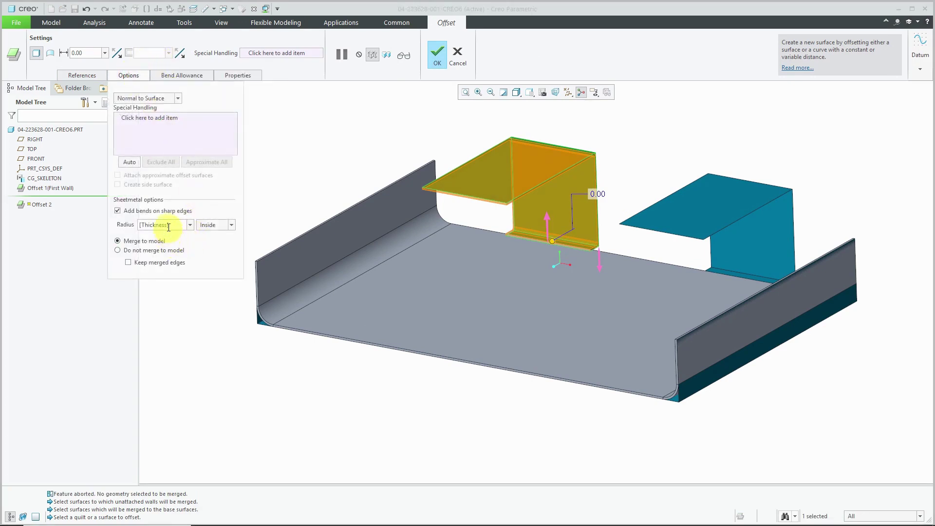
pyautogui.doubleClick(171, 223)
pyautogui.write('0.50')
pyautogui.press('Return')
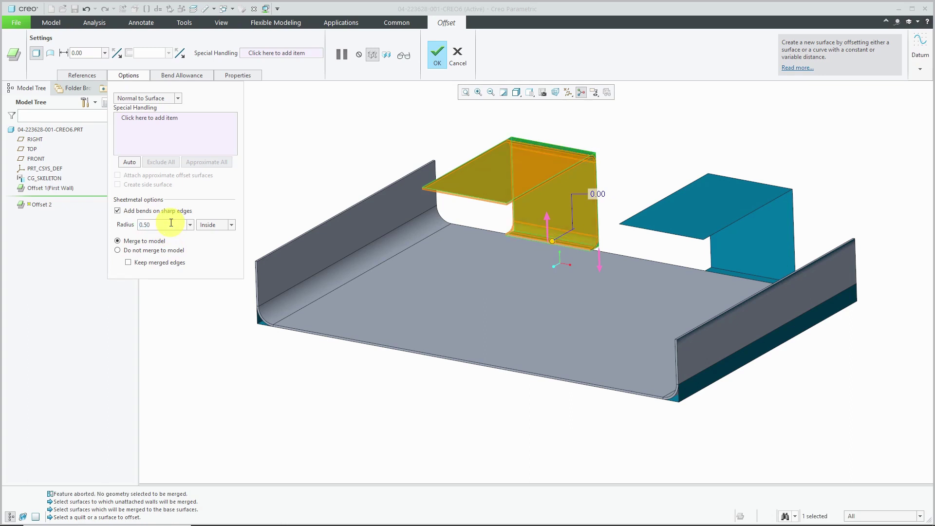
pyautogui.click(134, 251)
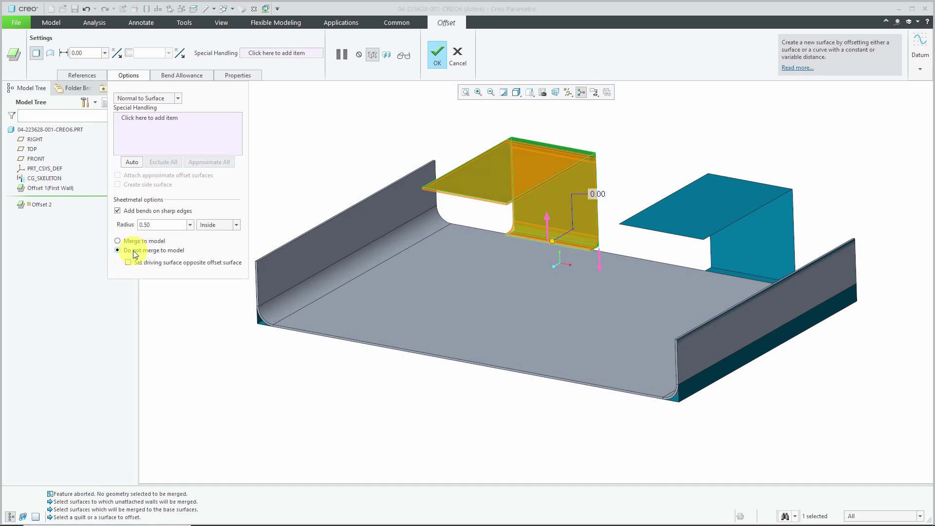
pyautogui.click(434, 61)
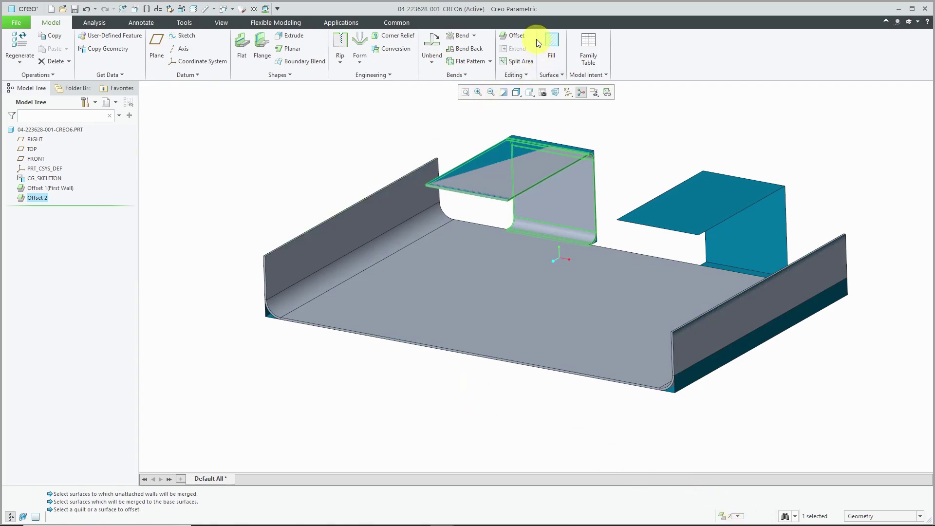
# - Offset the right tab surface as Offset 3 with 0.5 bend radius and Do not merge to model
pyautogui.click(514, 39)
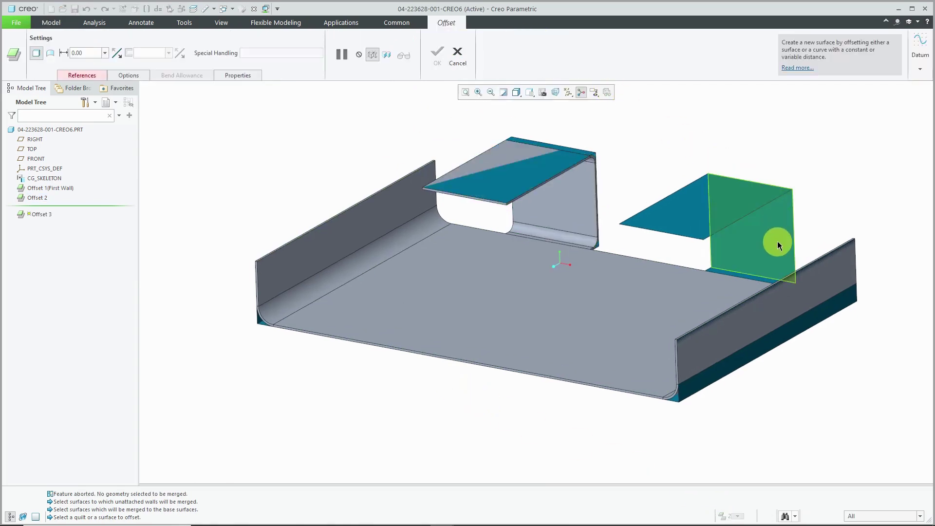
pyautogui.click(776, 241)
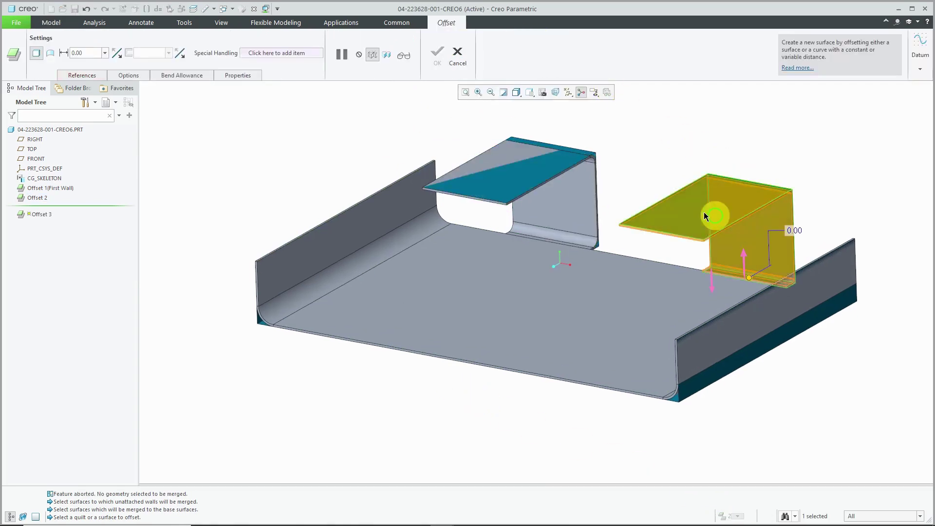
pyautogui.click(129, 75)
pyautogui.click(164, 128)
pyautogui.click(178, 225)
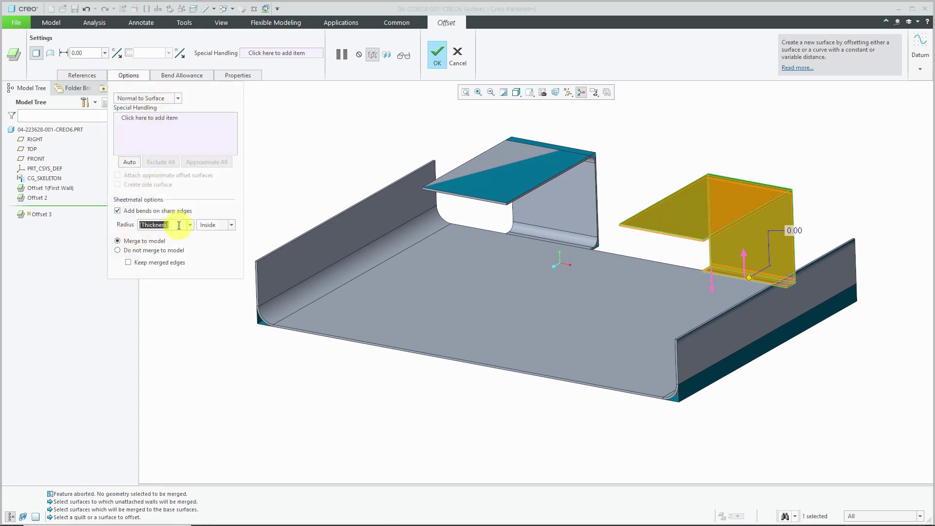
pyautogui.press('BackSpace')
pyautogui.write('0.5')
pyautogui.press('Return')
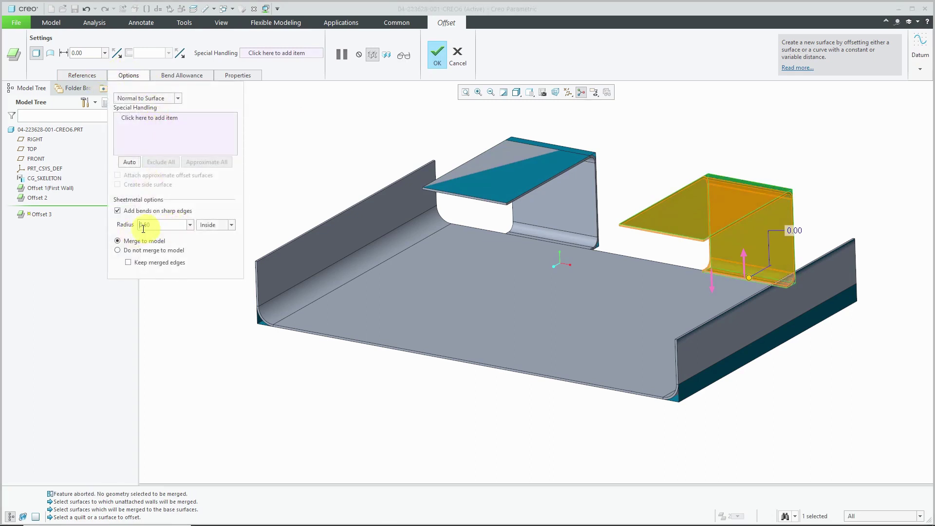
pyautogui.click(117, 250)
pyautogui.click(437, 53)
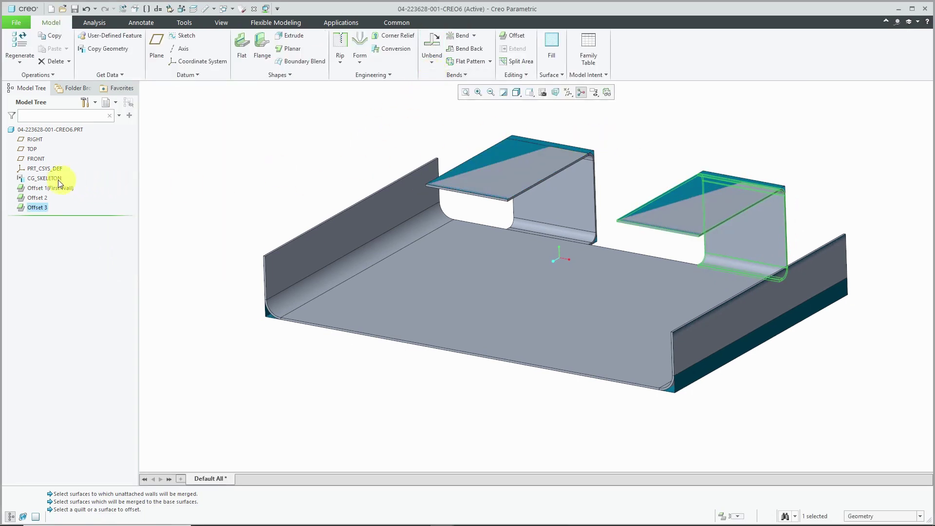
# - Hide the CG_SKELETON feature so only the offset walls remain visible
pyautogui.click(54, 179)
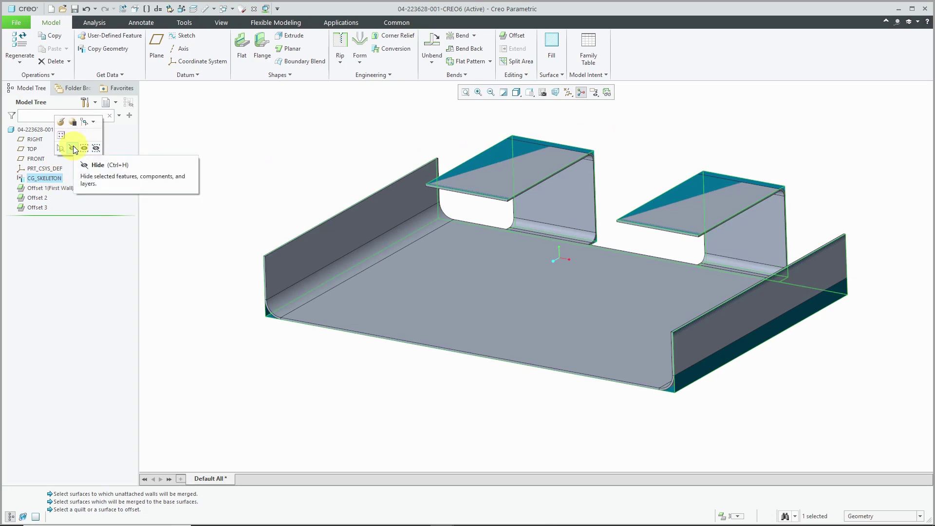
pyautogui.click(73, 148)
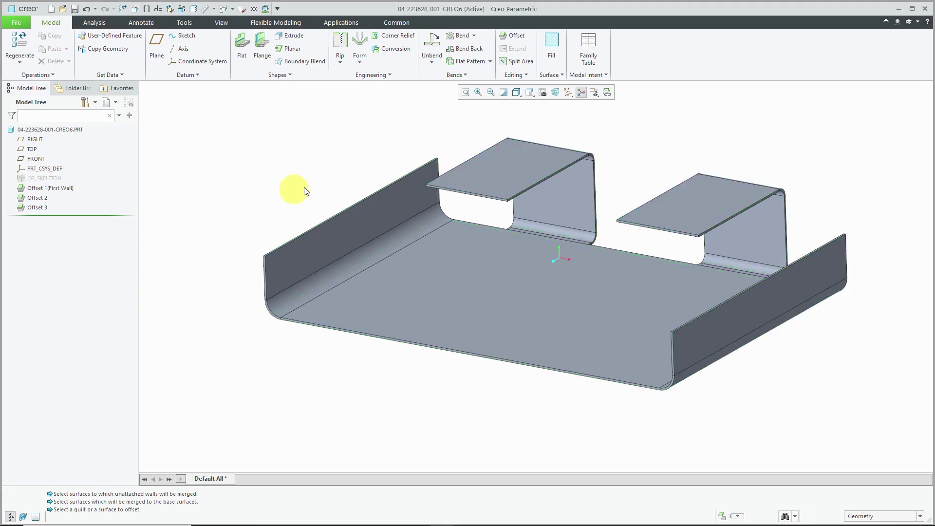
pyautogui.moveTo(445, 215); pyautogui.dragTo(388, 219, button='middle')
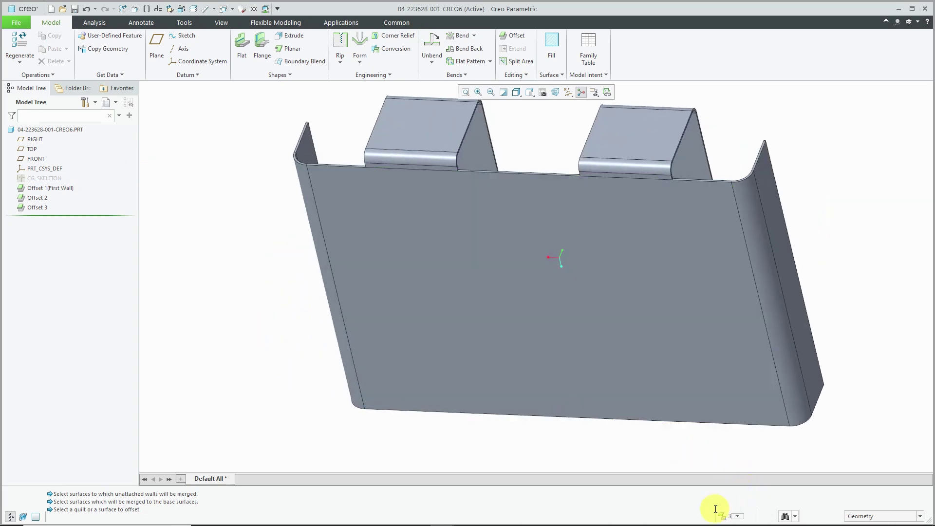
# - Start a new Merge Walls feature from the Editing group
pyautogui.click(524, 76)
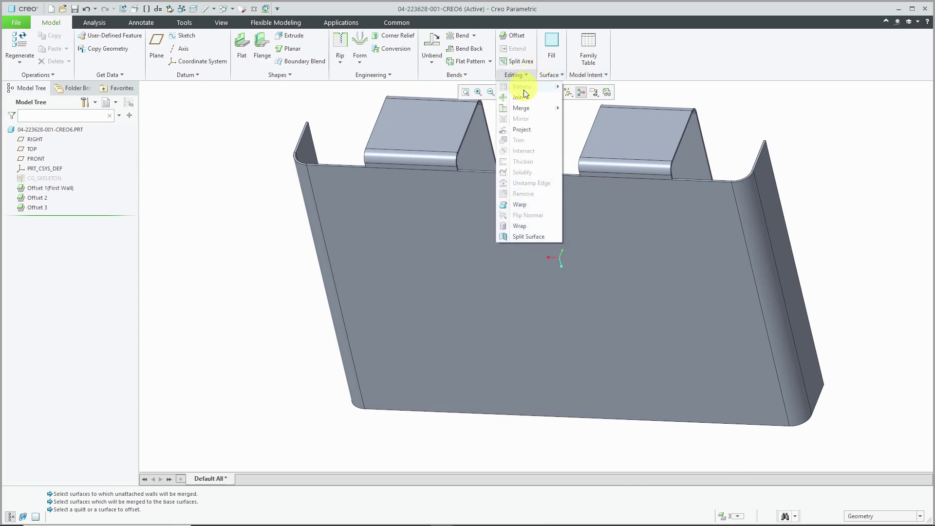
pyautogui.moveTo(527, 109)
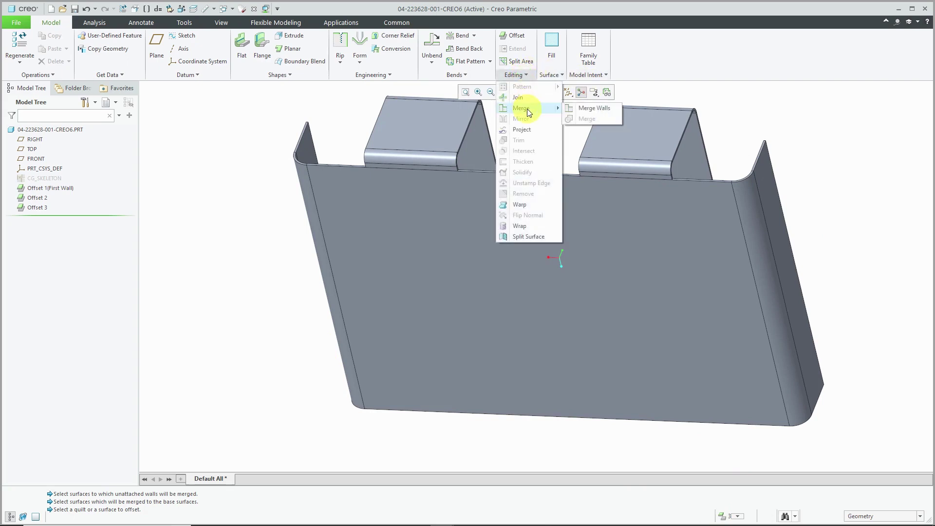
pyautogui.click(584, 109)
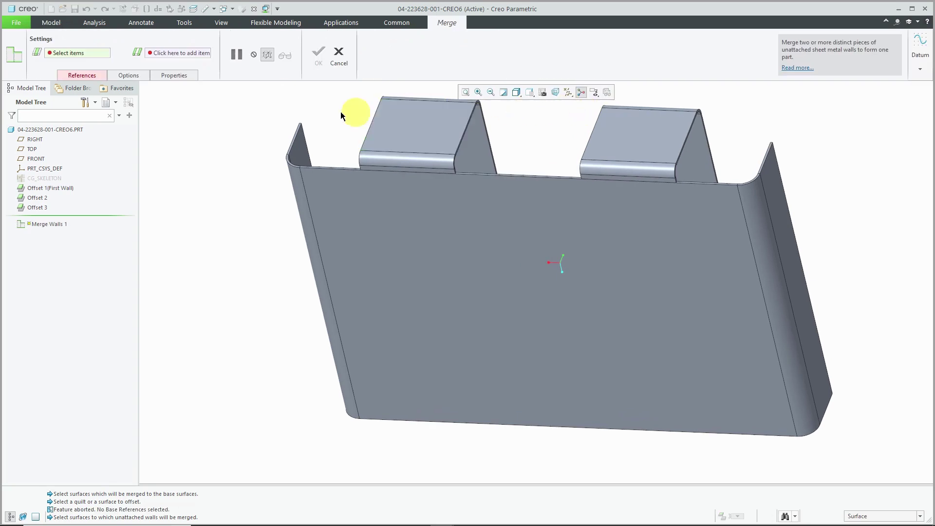
# - Set the front wall face Surf:F6(OFFSET_1) as the Merge Walls base reference
pyautogui.click(89, 73)
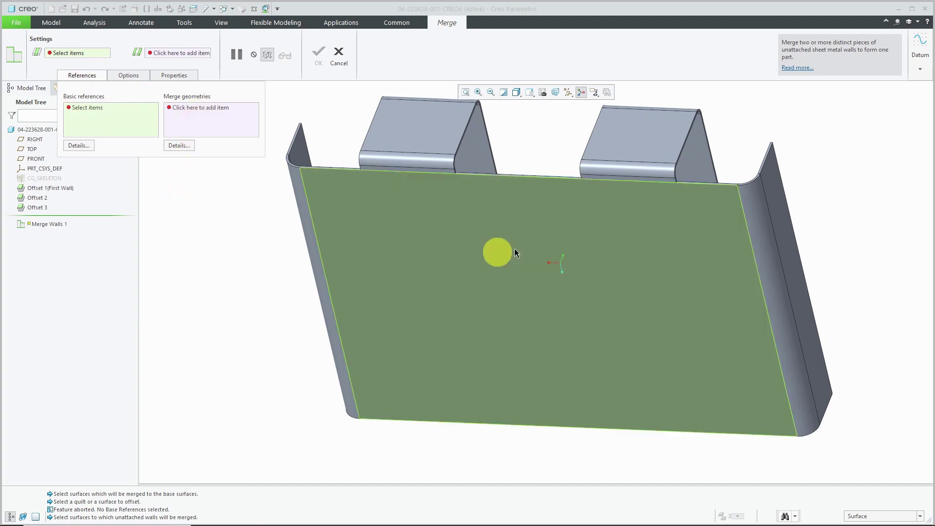
pyautogui.click(516, 252)
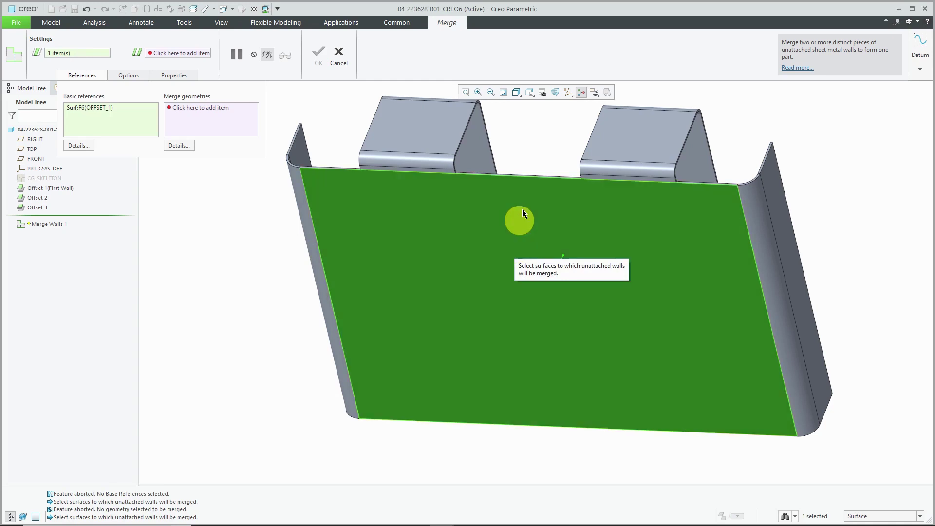
pyautogui.rightClick(538, 157)
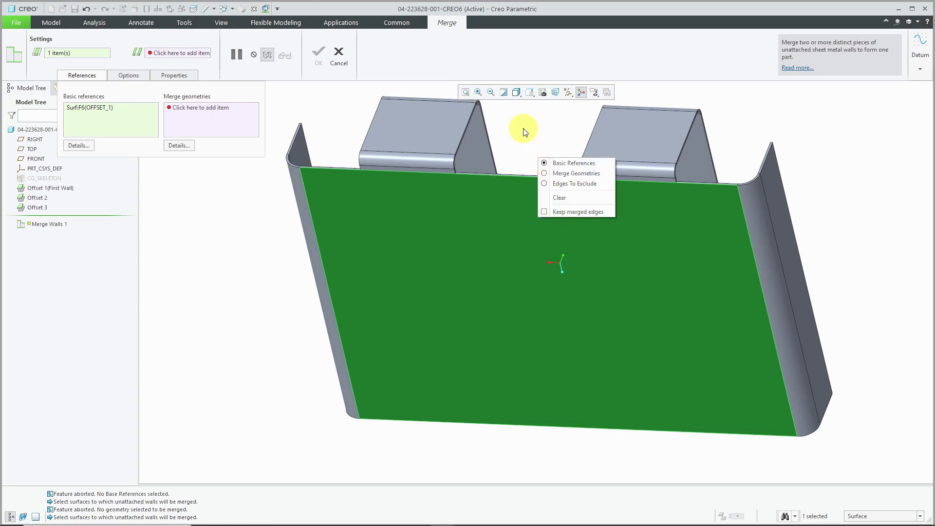
# - Add the tab faces Surf:F7(OFFSET_2) and Surf:F8(OFFSET_3) as merge geometry, then review Options
pyautogui.click(565, 174)
pyautogui.scroll(5, 434, 173)
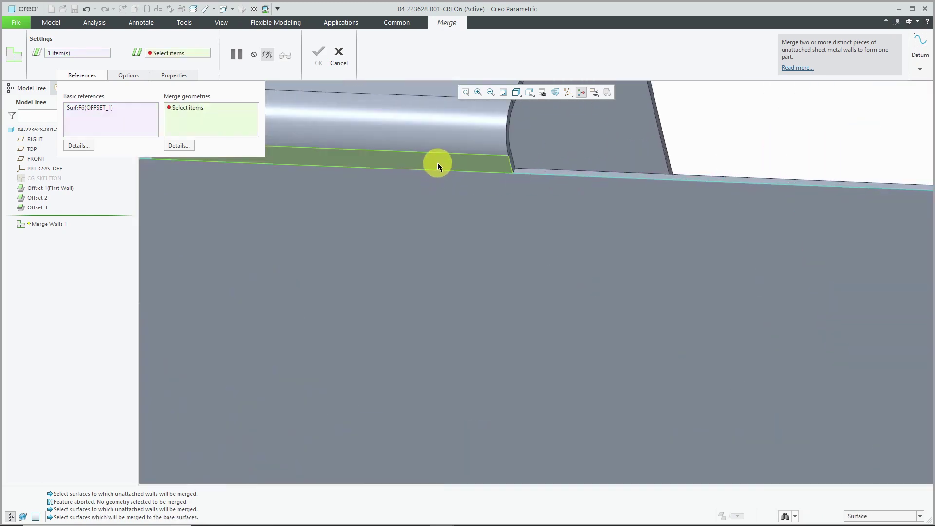
pyautogui.click(437, 162)
pyautogui.scroll(-5, 437, 162)
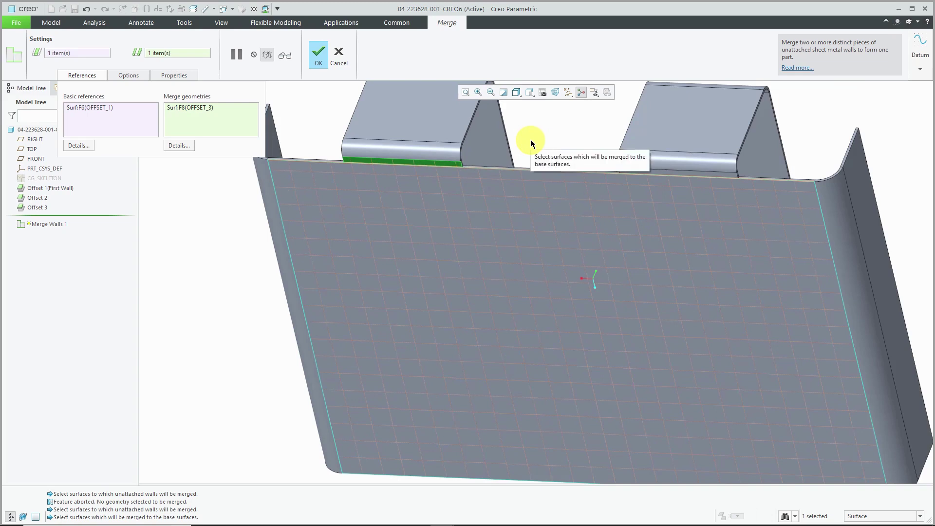
pyautogui.scroll(4, 734, 177)
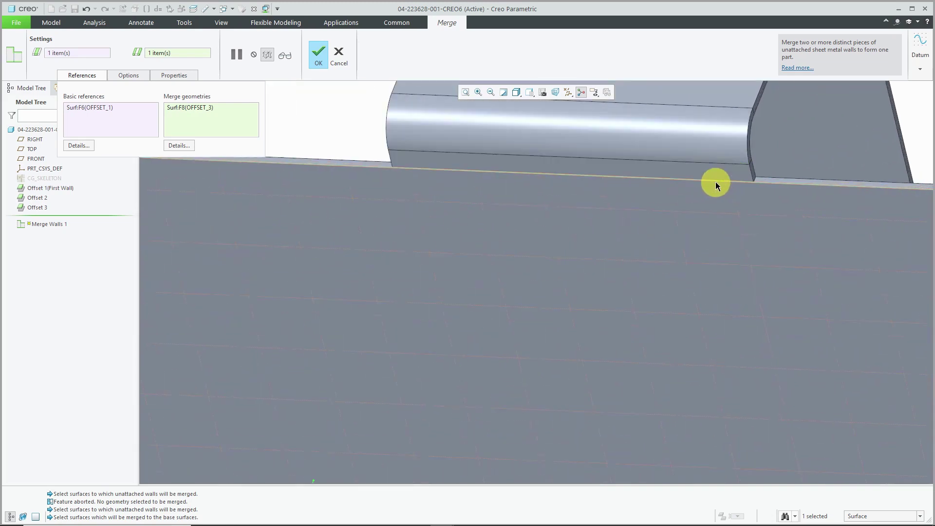
pyautogui.click(708, 175)
pyautogui.scroll(-5, 665, 232)
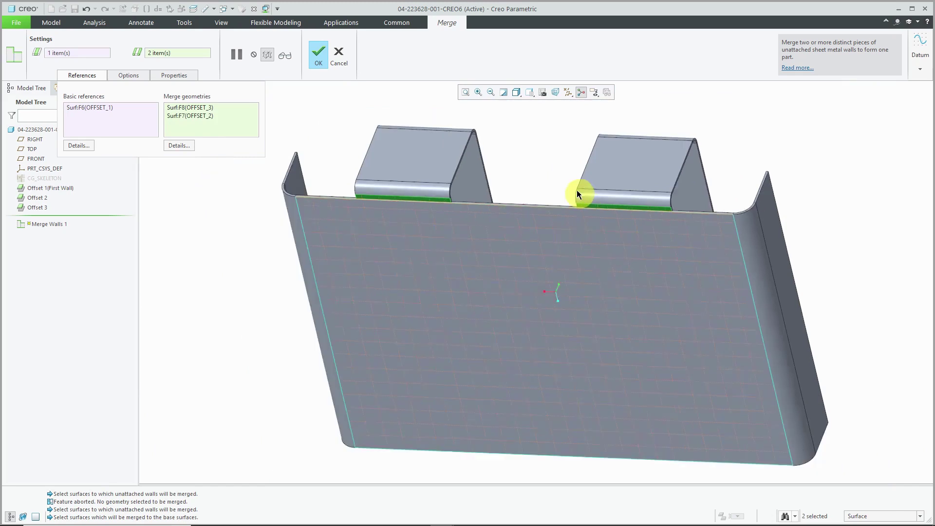
pyautogui.scroll(1, 568, 193)
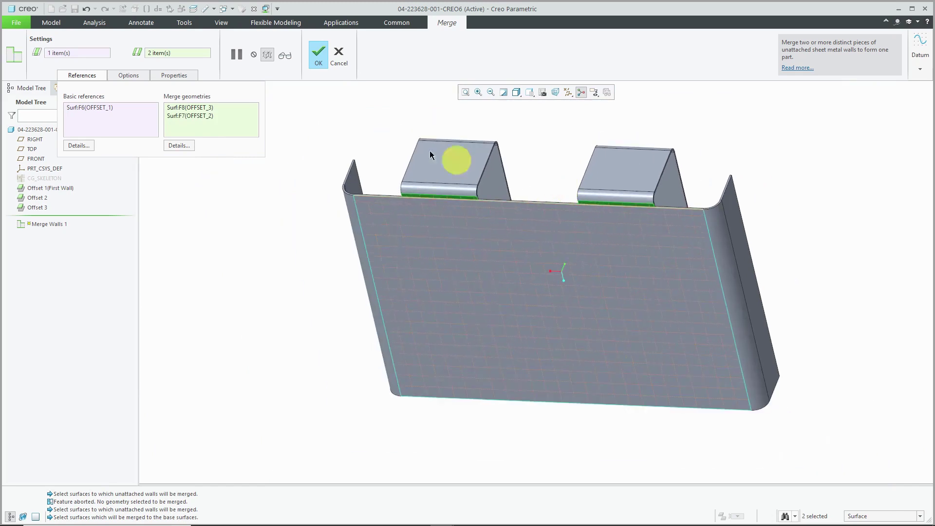
pyautogui.click(130, 74)
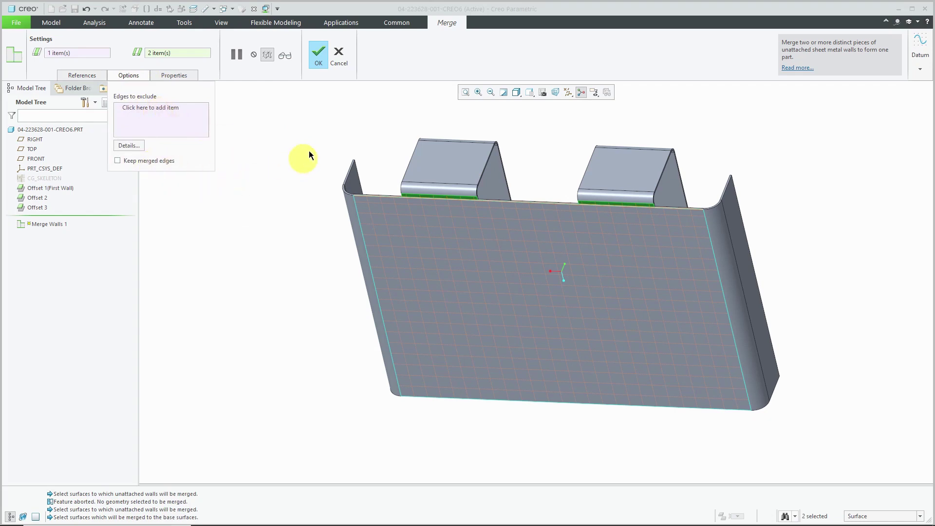
# - Complete Merge Walls 1 and clear the selection to view the merged part
pyautogui.click(318, 56)
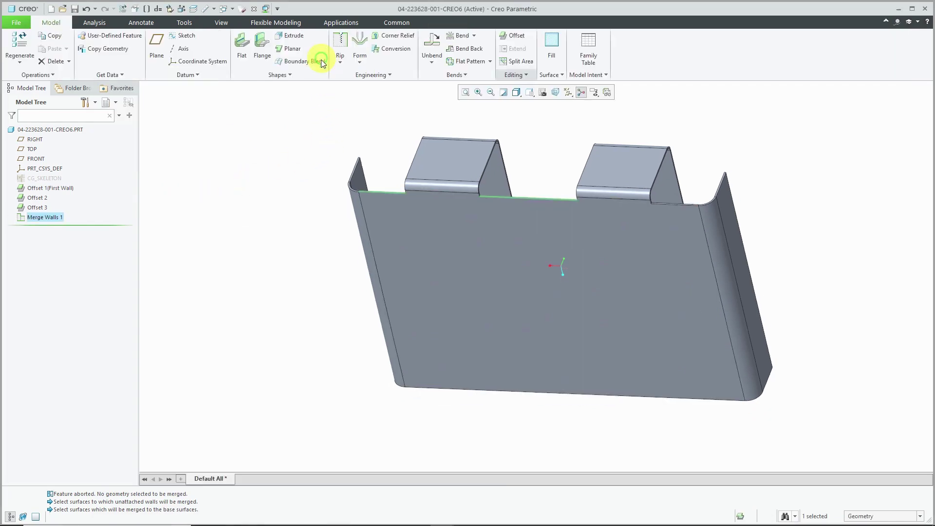
pyautogui.click(248, 166)
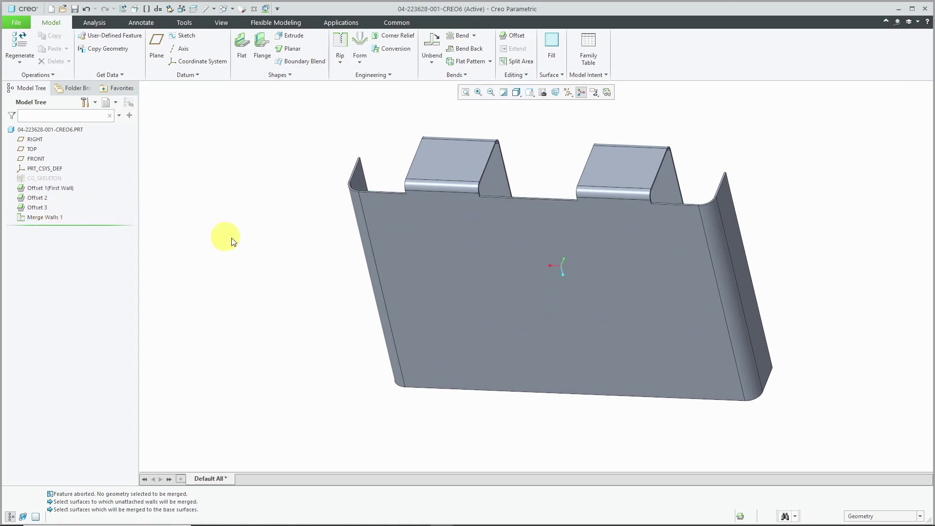